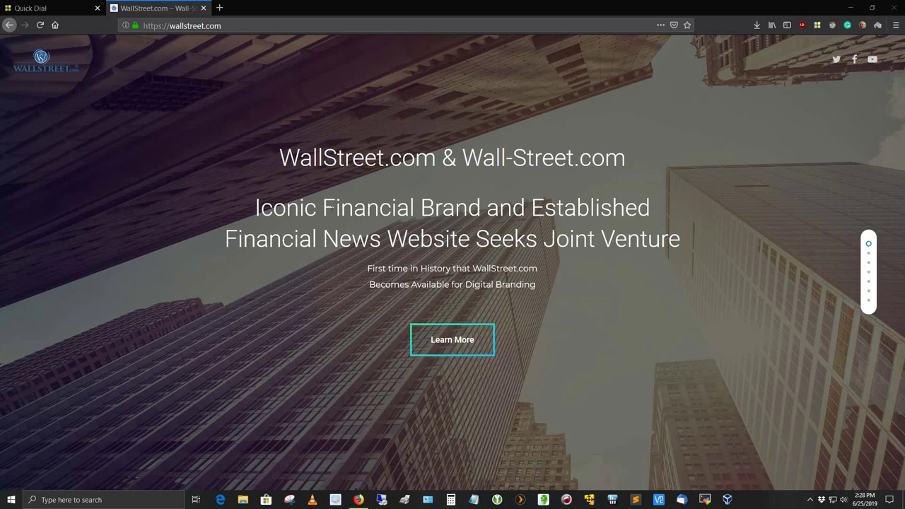
Step: Open MarketWatch in a new browser tab from the Market Watch Game bookmarks under Online Forums & Games, and log in to the account
{"action": "left_click", "coordinate": [219, 8]}
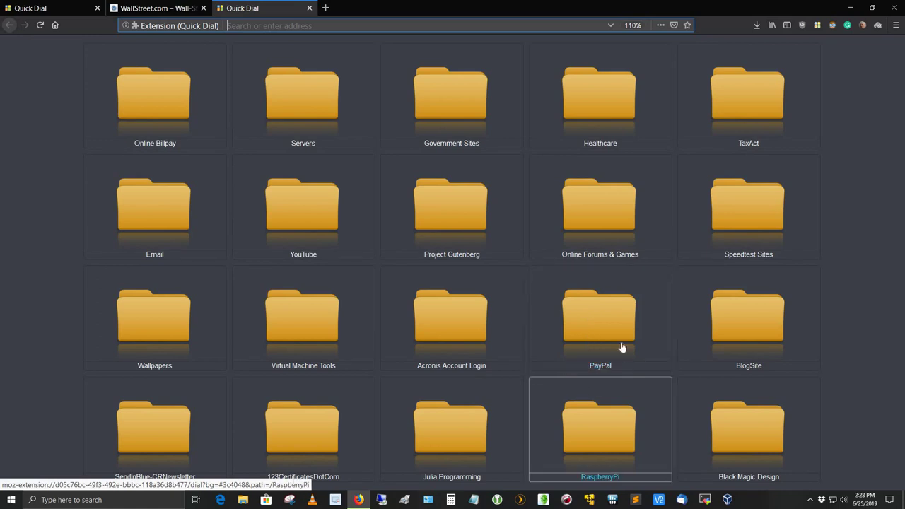
{"action": "left_click", "coordinate": [600, 224]}
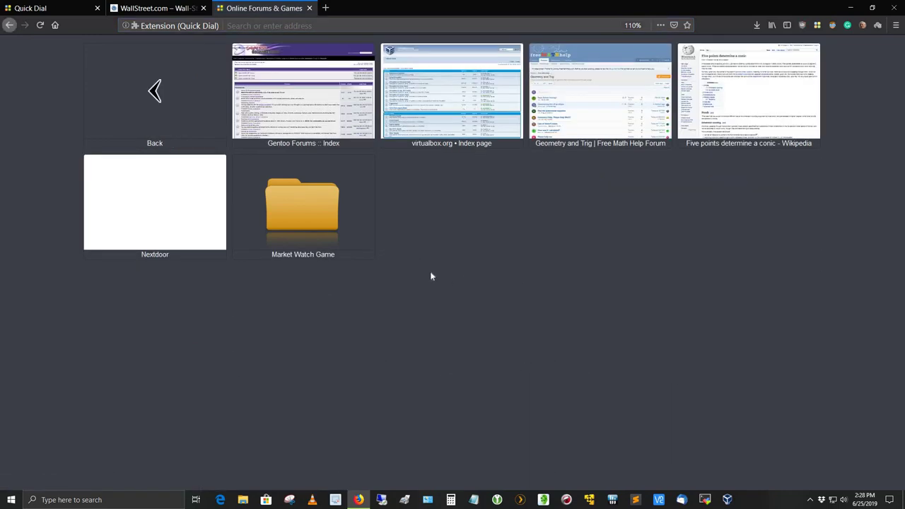
{"action": "left_click", "coordinate": [295, 236]}
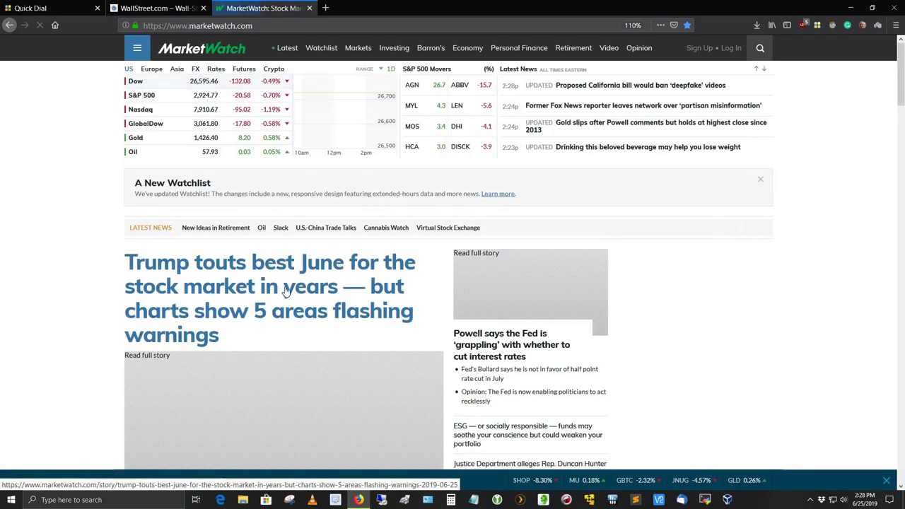
{"action": "left_click", "coordinate": [732, 51]}
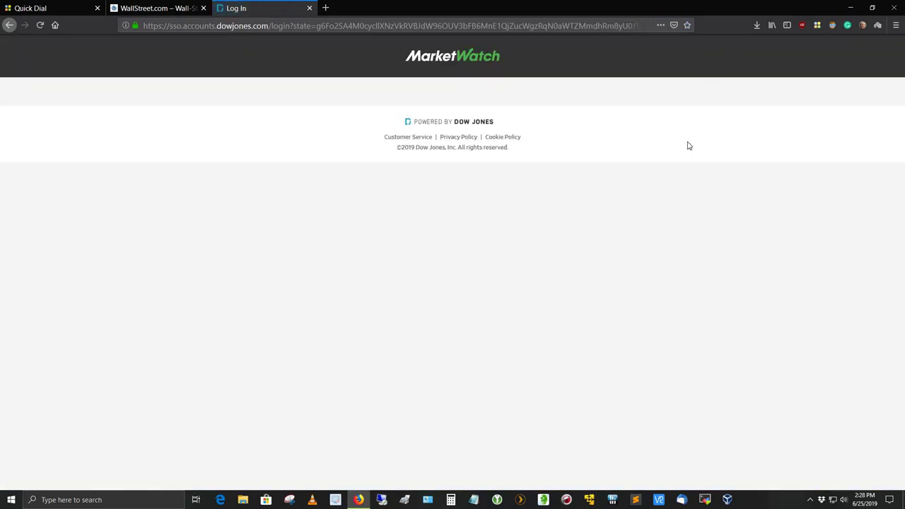
{"action": "left_click", "coordinate": [530, 224]}
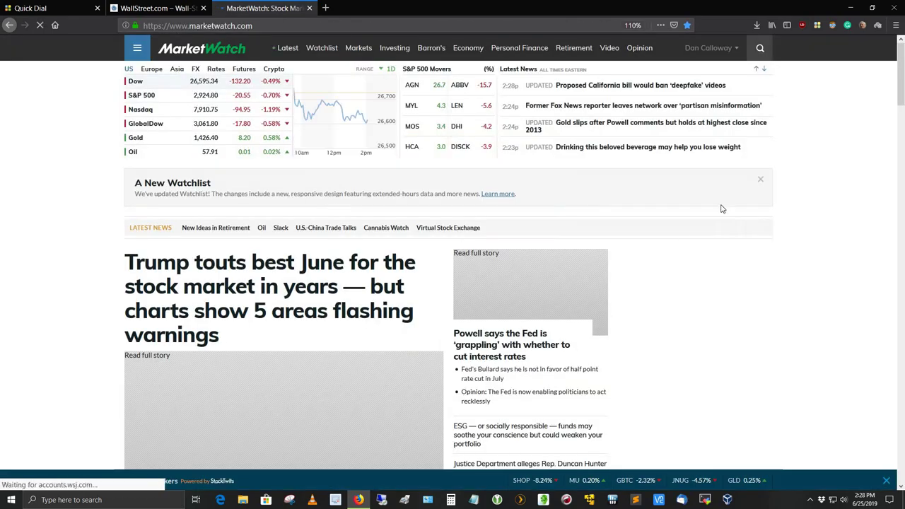
Step: Go to the account's virtual stock exchange games and open the Wall Street Trader game
{"action": "left_click", "coordinate": [735, 49]}
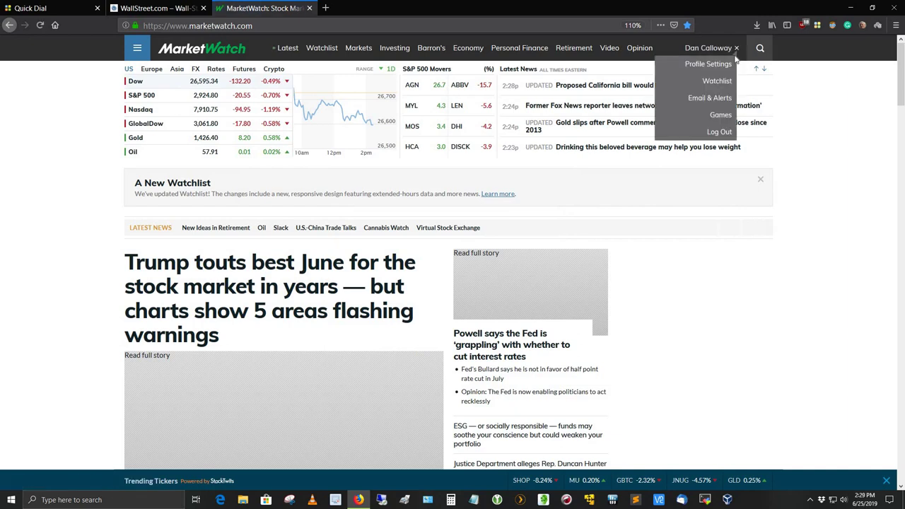
{"action": "left_click", "coordinate": [721, 114]}
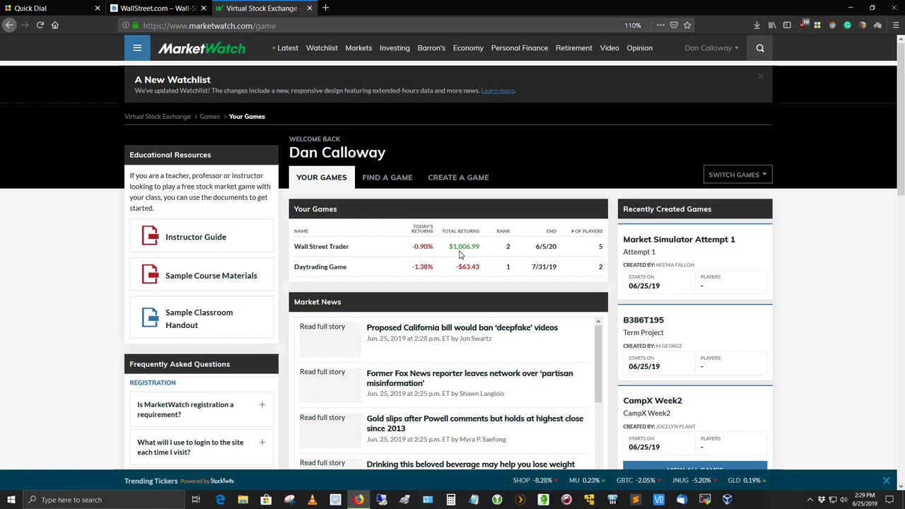
{"action": "left_click", "coordinate": [343, 249]}
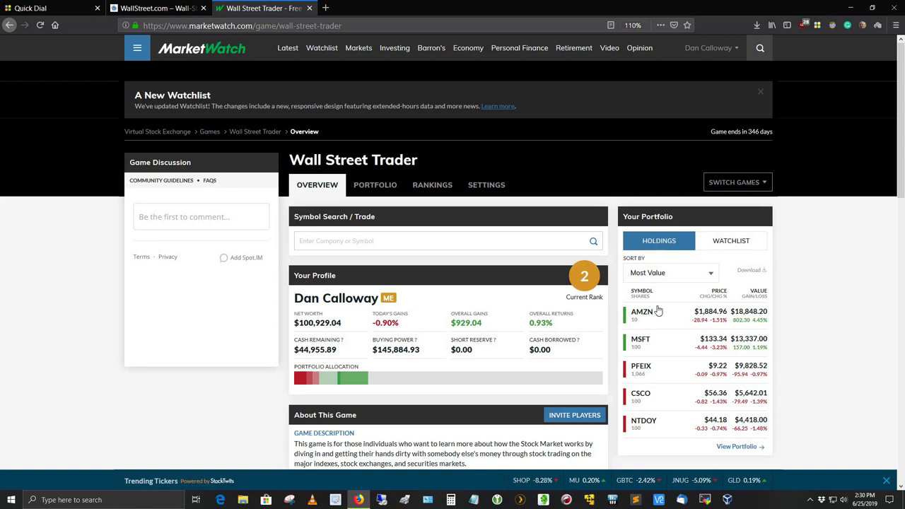
Step: Review the Wall Street Trader overview, comparing the profile's net worth, gains, buying power and rank with the game leaderboard
{"action": "scroll", "coordinate": [656, 309], "scroll_direction": "down", "scroll_amount": 1}
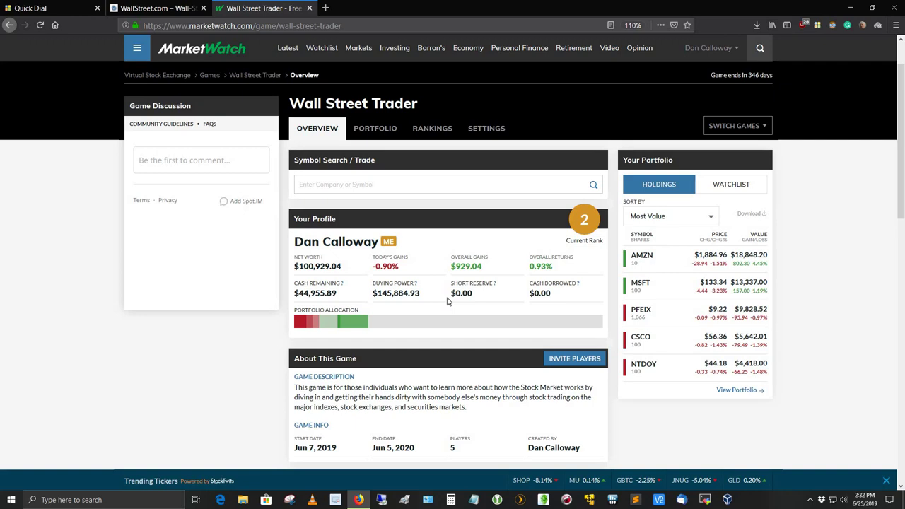
{"action": "scroll", "coordinate": [452, 319], "scroll_direction": "down", "scroll_amount": 3}
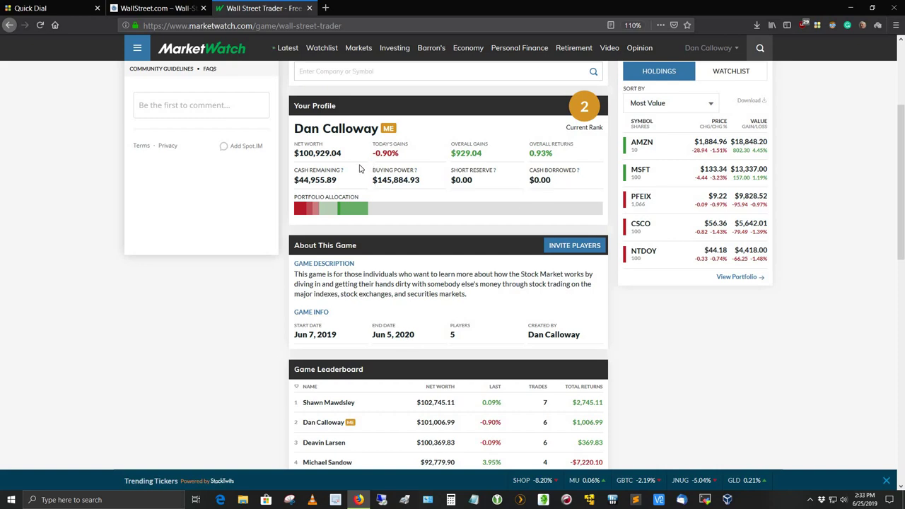
{"action": "scroll", "coordinate": [361, 170], "scroll_direction": "up", "scroll_amount": 3}
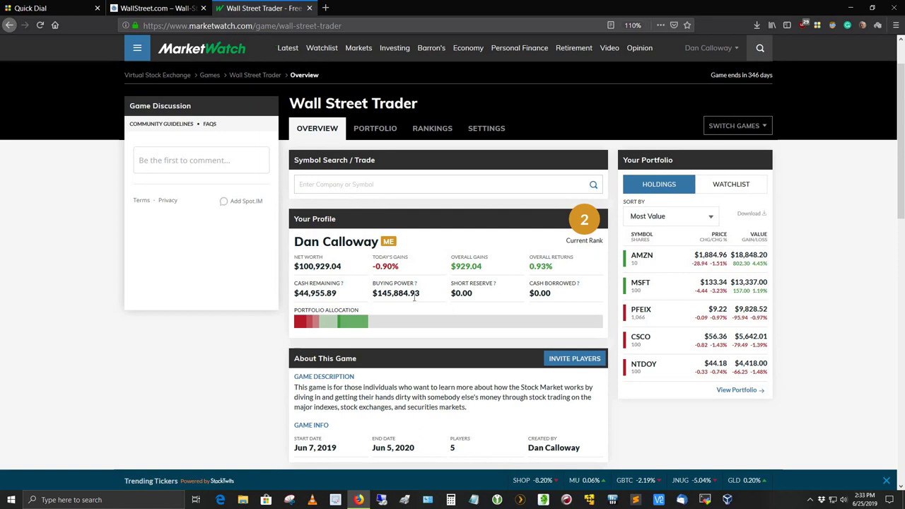
{"action": "scroll", "coordinate": [415, 301], "scroll_direction": "down", "scroll_amount": 2}
{"action": "scroll", "coordinate": [415, 300], "scroll_direction": "down", "scroll_amount": 3}
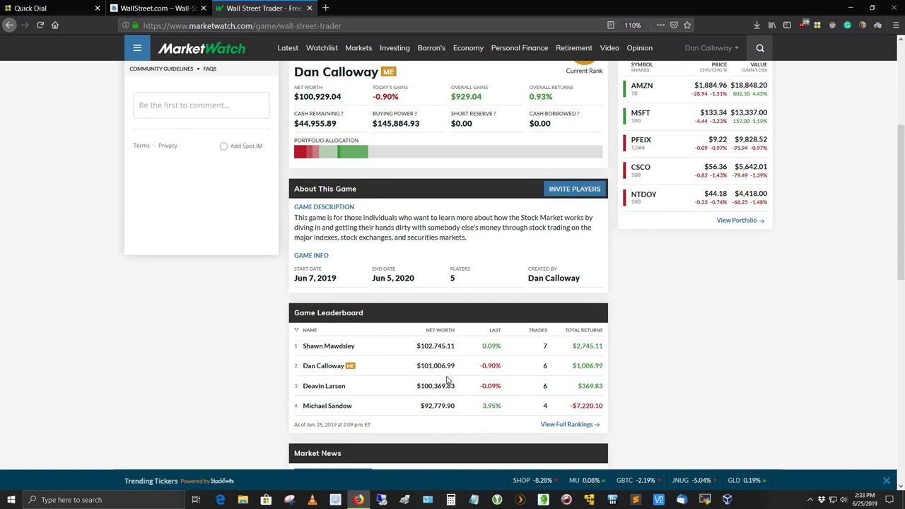
{"action": "scroll", "coordinate": [529, 214], "scroll_direction": "up", "scroll_amount": 5}
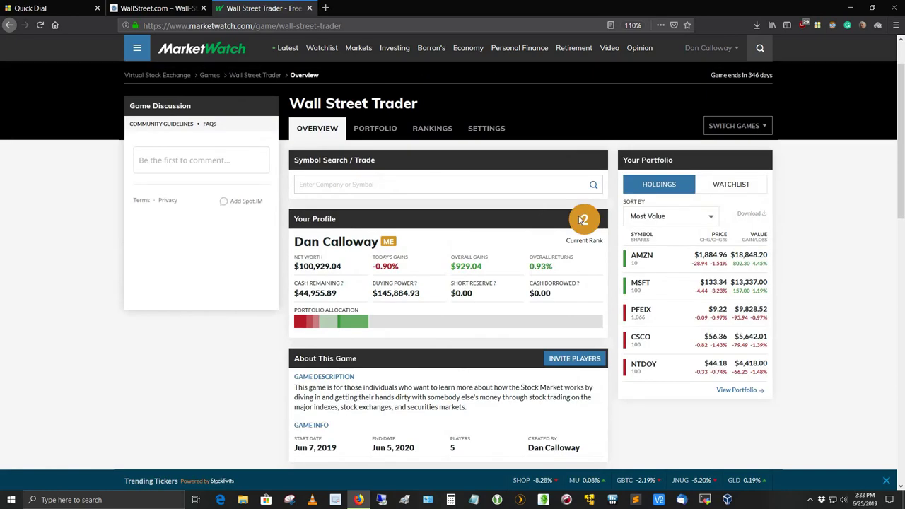
{"action": "scroll", "coordinate": [456, 374], "scroll_direction": "down", "scroll_amount": 3}
{"action": "scroll", "coordinate": [456, 373], "scroll_direction": "down", "scroll_amount": 2}
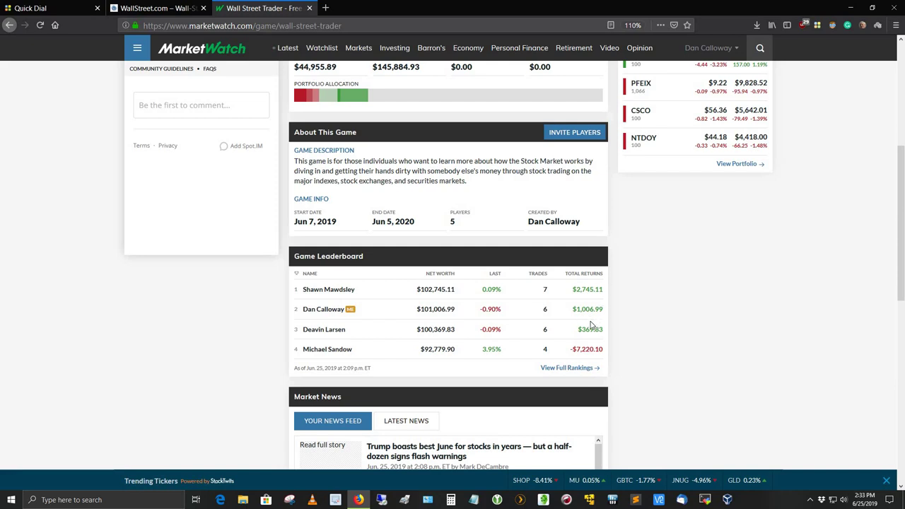
{"action": "scroll", "coordinate": [538, 285], "scroll_direction": "up", "scroll_amount": 3}
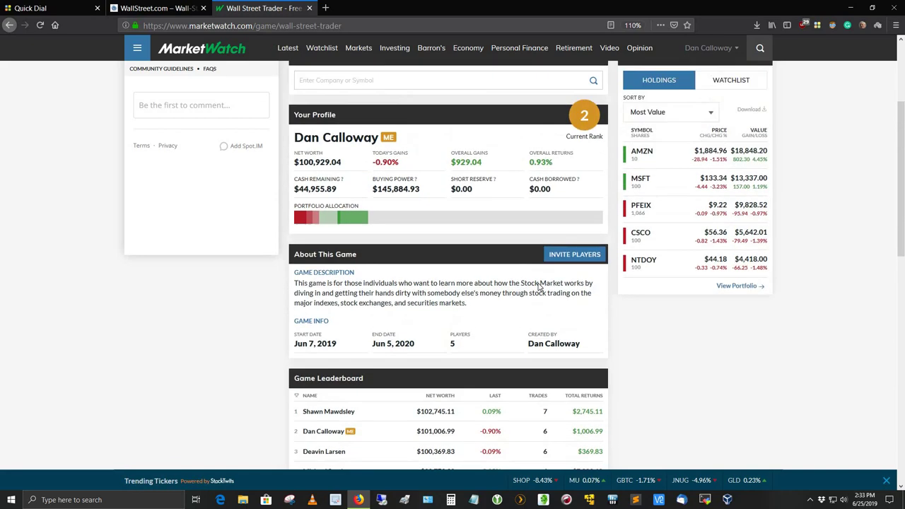
{"action": "scroll", "coordinate": [539, 285], "scroll_direction": "up", "scroll_amount": 1}
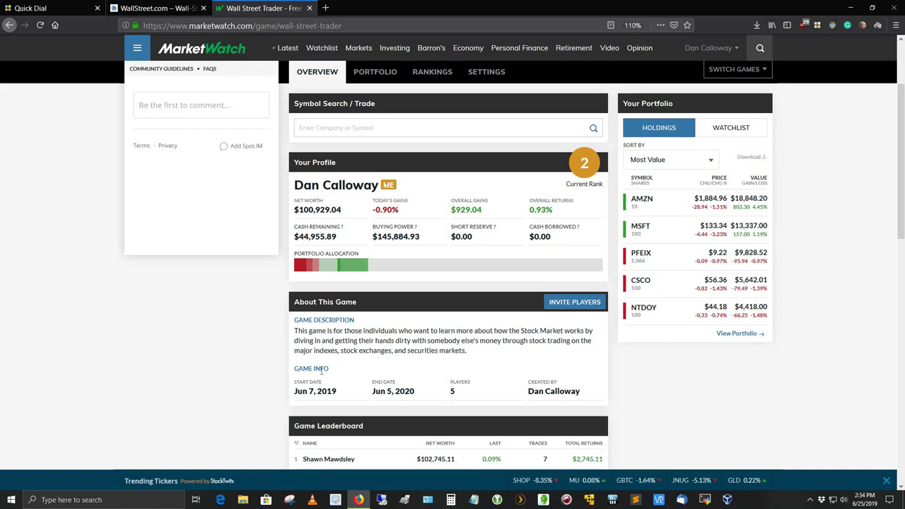
Step: Look through the game info, leaderboard and personal market news feed on the Wall Street Trader overview
{"action": "scroll", "coordinate": [339, 378], "scroll_direction": "down", "scroll_amount": 2}
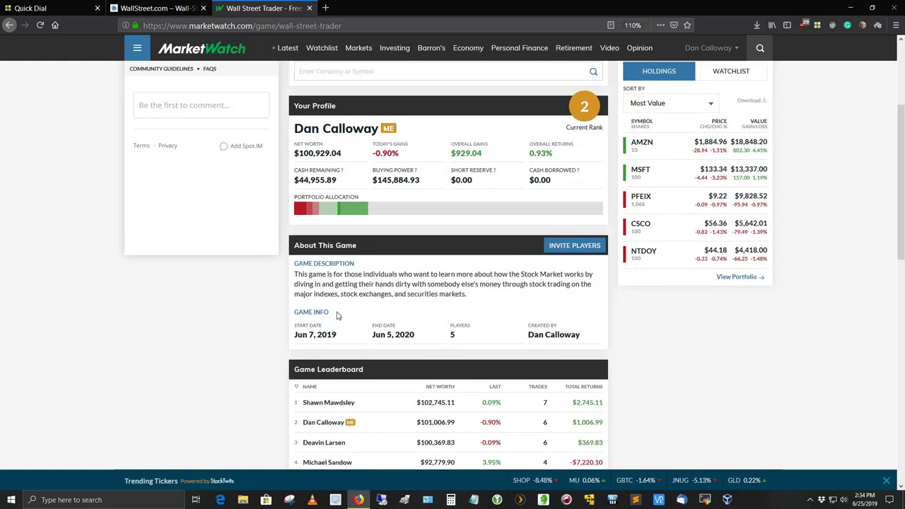
{"action": "scroll", "coordinate": [325, 334], "scroll_direction": "down", "scroll_amount": 1}
{"action": "scroll", "coordinate": [325, 336], "scroll_direction": "down", "scroll_amount": 2}
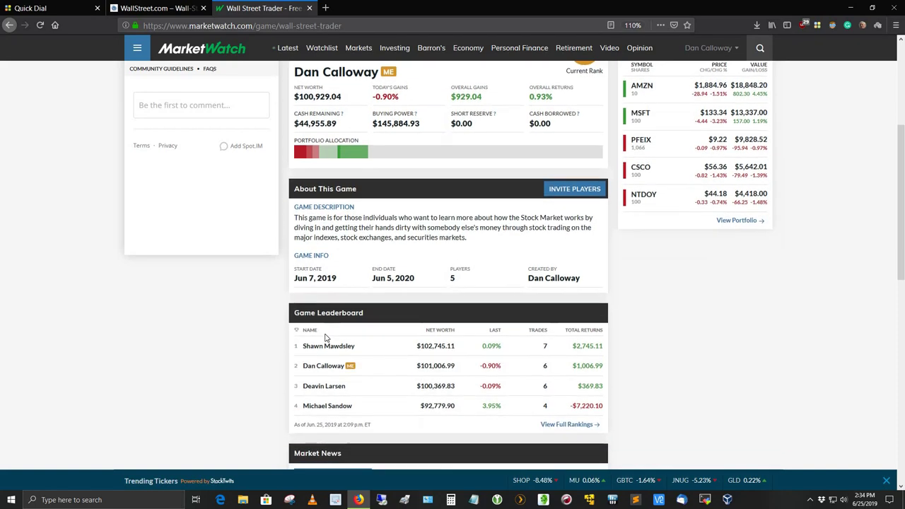
{"action": "scroll", "coordinate": [332, 381], "scroll_direction": "down", "scroll_amount": 4}
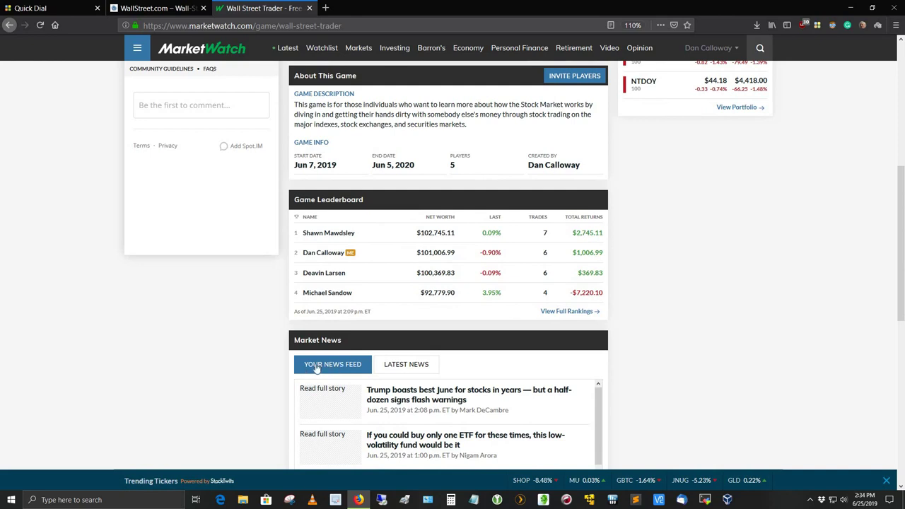
{"action": "scroll", "coordinate": [452, 424], "scroll_direction": "down", "scroll_amount": 5}
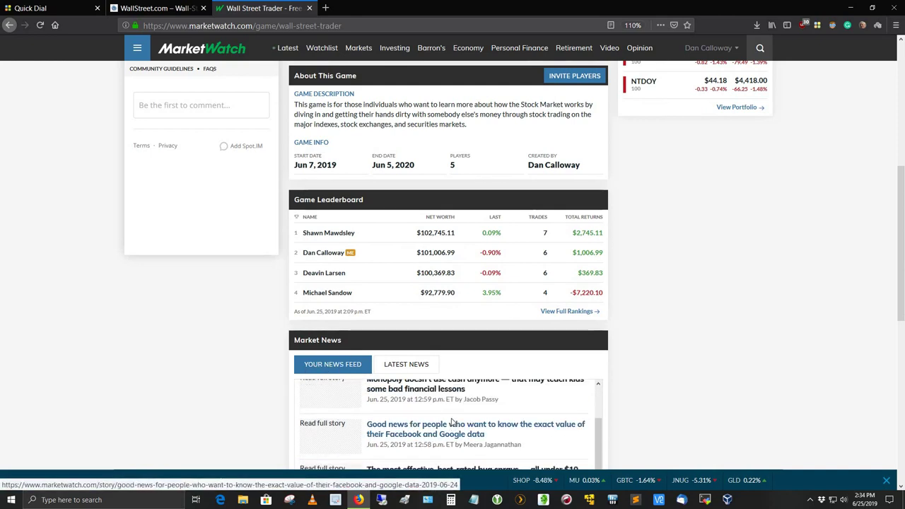
{"action": "scroll", "coordinate": [452, 418], "scroll_direction": "up", "scroll_amount": 5}
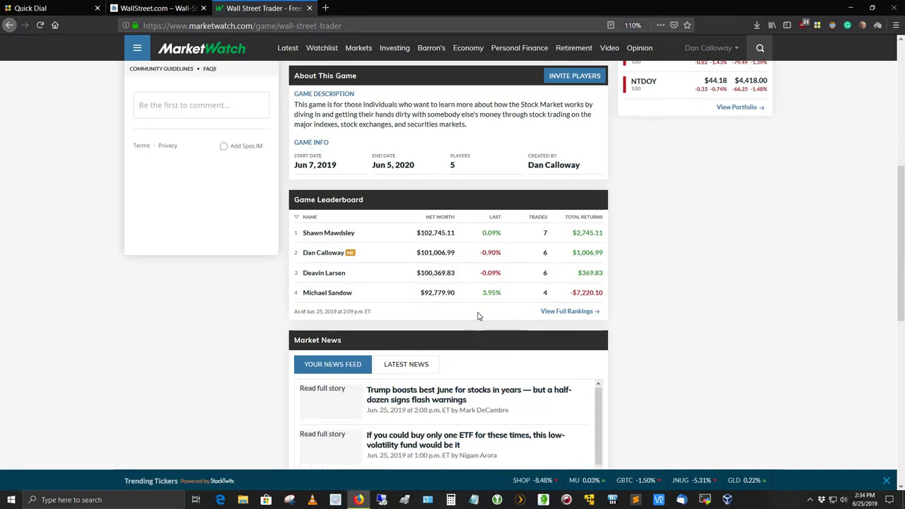
{"action": "scroll", "coordinate": [476, 314], "scroll_direction": "up", "scroll_amount": 4}
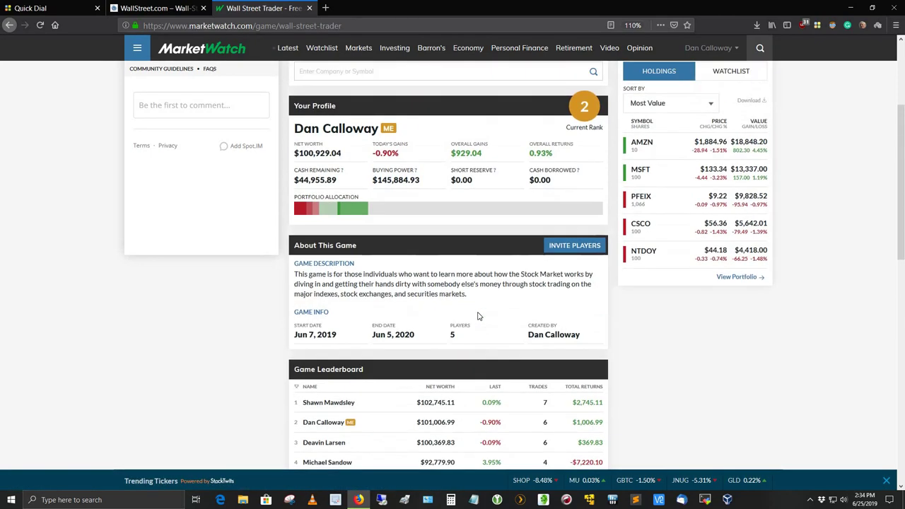
Step: Open the quote information for the CSCO holding and set its price chart range to 6M
{"action": "left_click", "coordinate": [642, 241]}
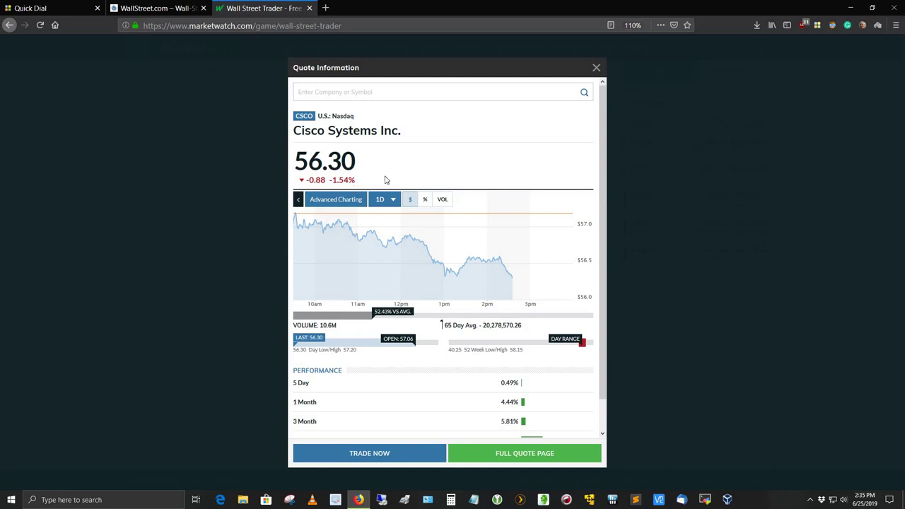
{"action": "mouse_move", "coordinate": [479, 218]}
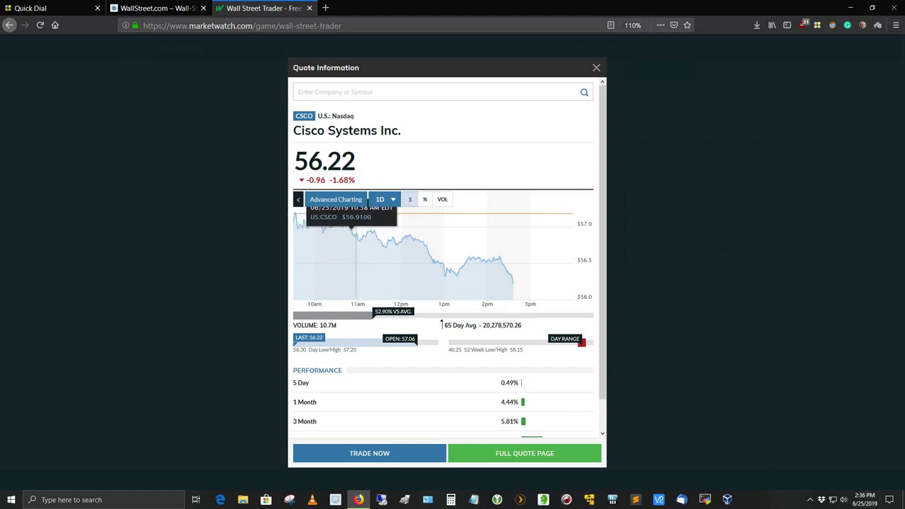
{"action": "left_click", "coordinate": [395, 201]}
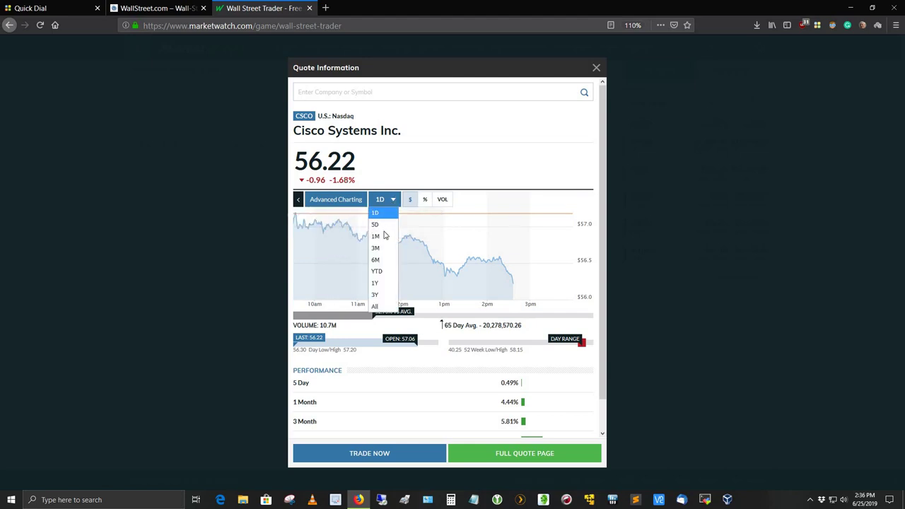
{"action": "left_click", "coordinate": [375, 261]}
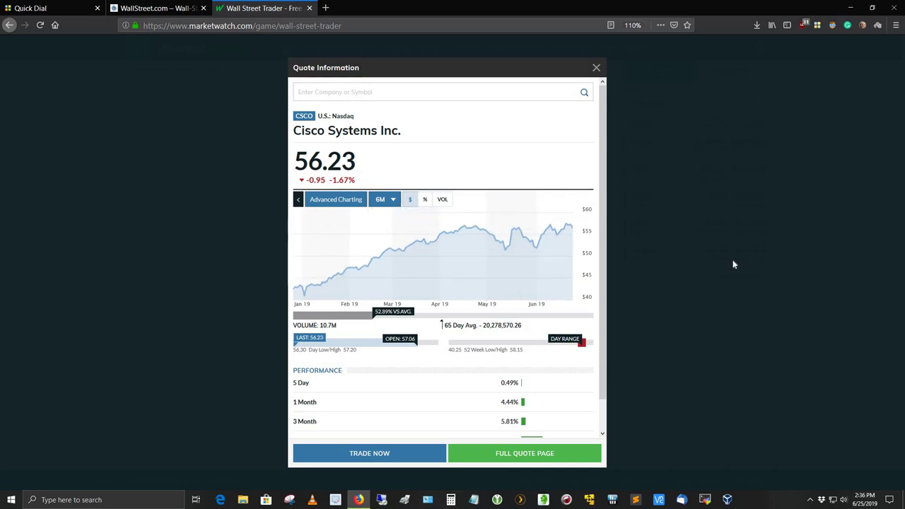
Step: View the Cisco price chart over the YTD range and over the 3Y range
{"action": "left_click", "coordinate": [394, 200]}
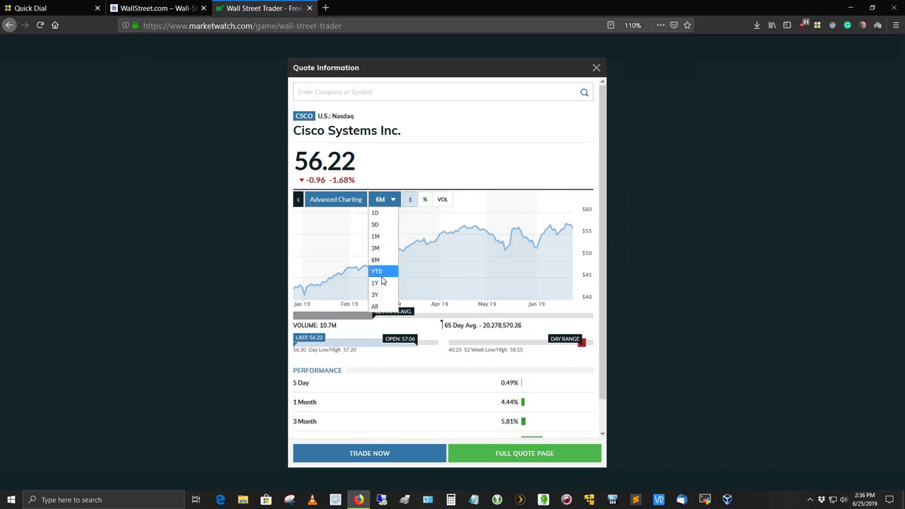
{"action": "left_click", "coordinate": [378, 273]}
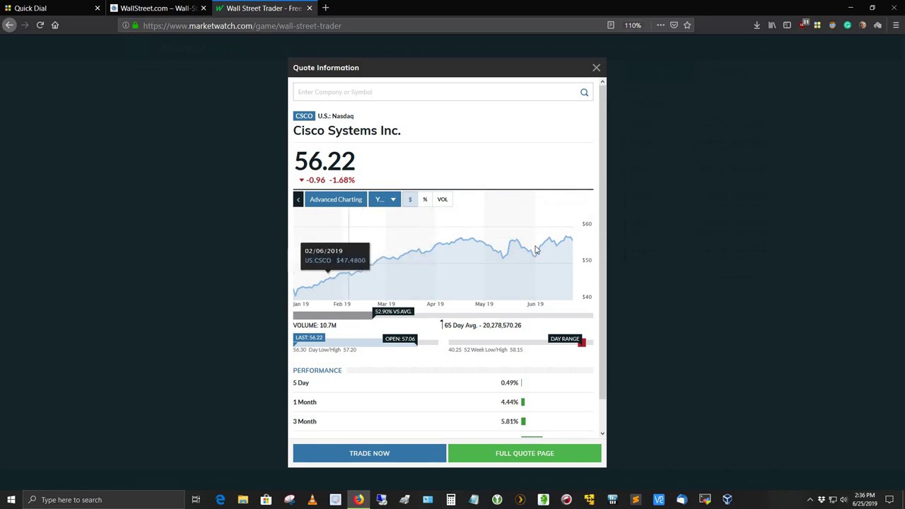
{"action": "left_click", "coordinate": [391, 200]}
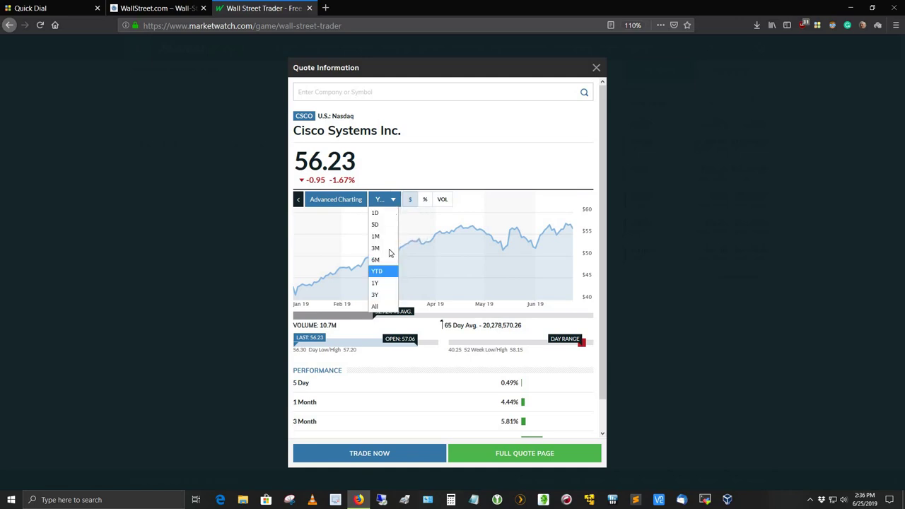
{"action": "left_click", "coordinate": [388, 295]}
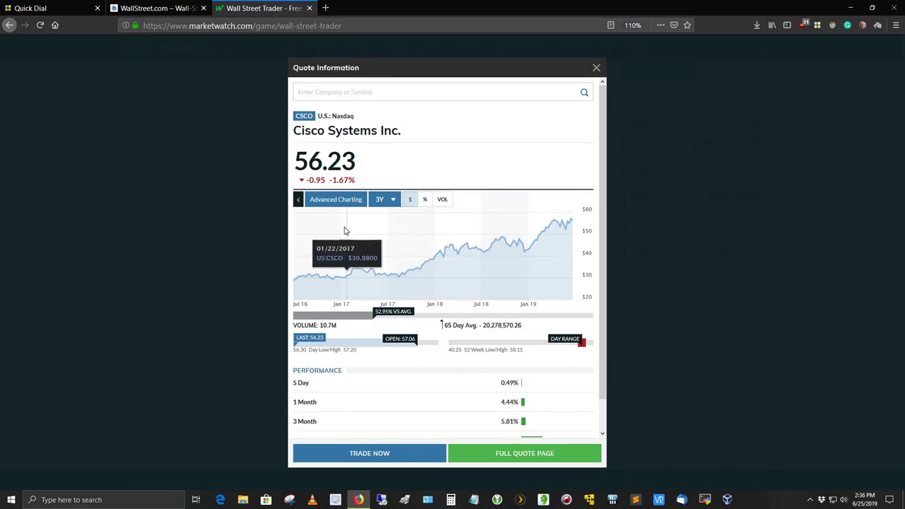
Step: Open Advanced Charting for Cisco Systems and examine the one-year price, moving average, volume and MACD charts
{"action": "left_click", "coordinate": [356, 203]}
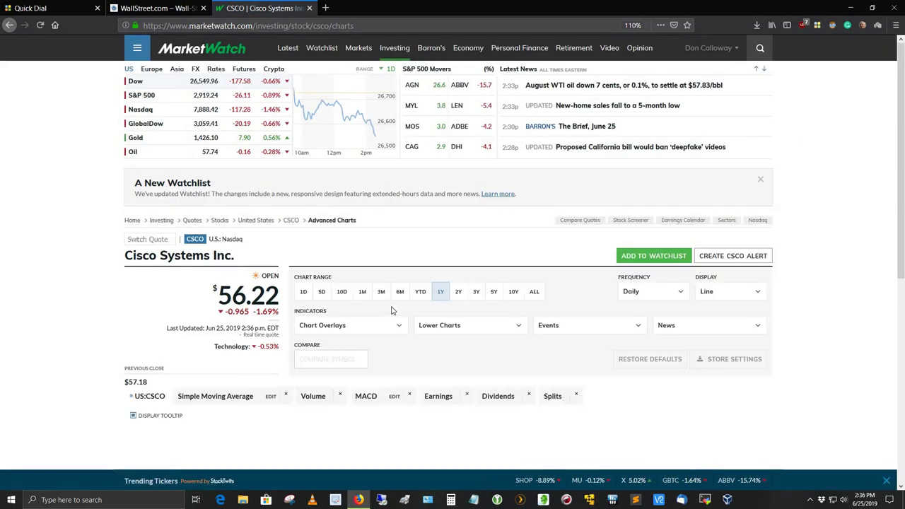
{"action": "scroll", "coordinate": [394, 332], "scroll_direction": "down", "scroll_amount": 5}
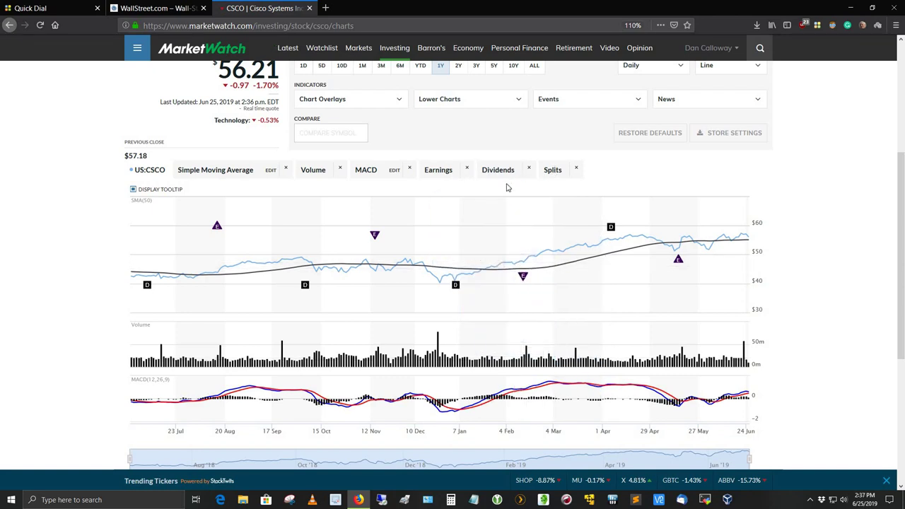
{"action": "scroll", "coordinate": [364, 233], "scroll_direction": "down", "scroll_amount": 1}
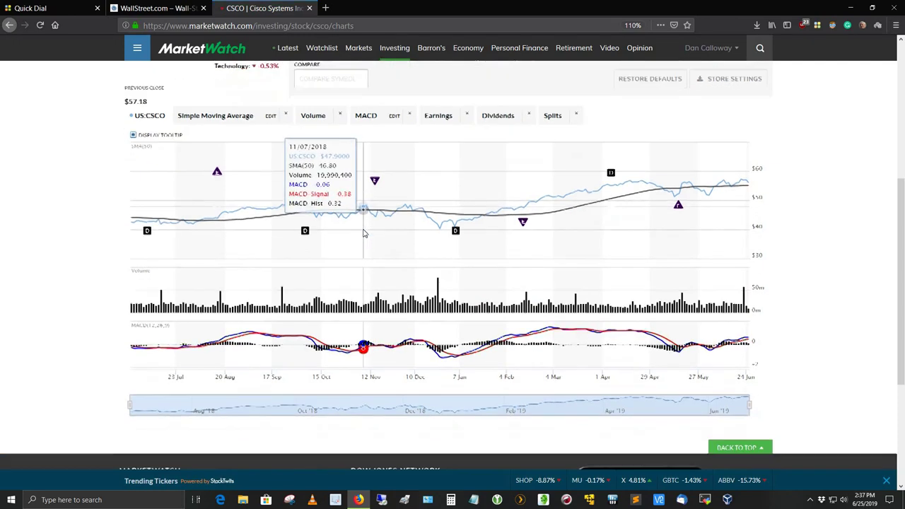
{"action": "scroll", "coordinate": [364, 233], "scroll_direction": "down", "scroll_amount": 1}
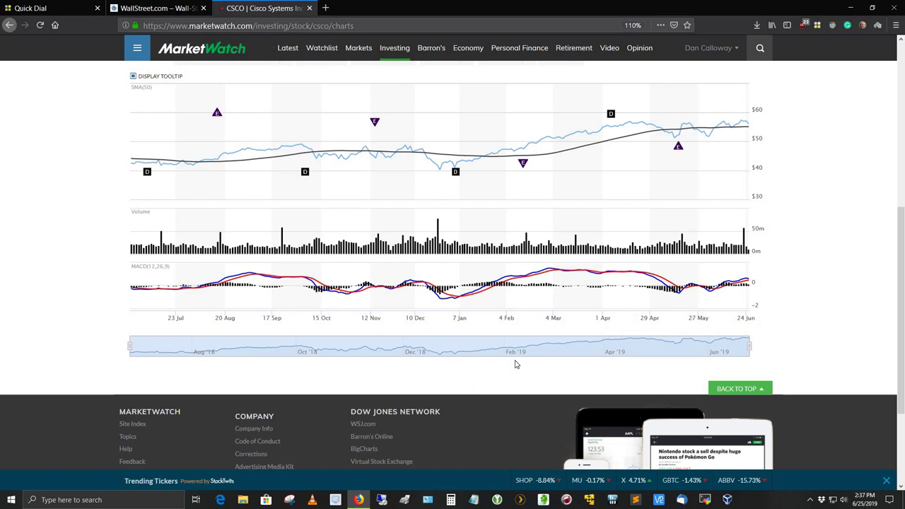
{"action": "scroll", "coordinate": [516, 354], "scroll_direction": "up", "scroll_amount": 1}
{"action": "scroll", "coordinate": [516, 353], "scroll_direction": "up", "scroll_amount": 5}
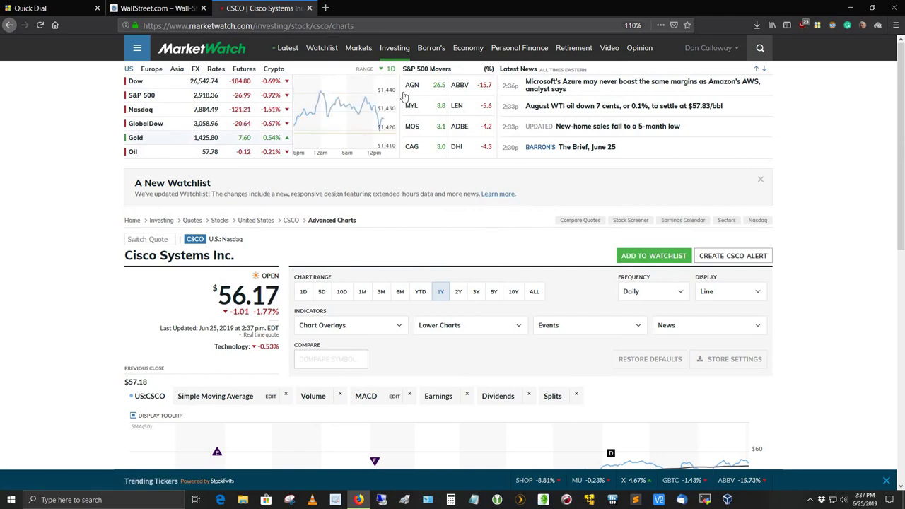
Step: Return to the Wall Street Trader overview and examine the profile figures, the buying power share of the portfolio allocation and the game leaderboard
{"action": "left_click", "coordinate": [10, 26]}
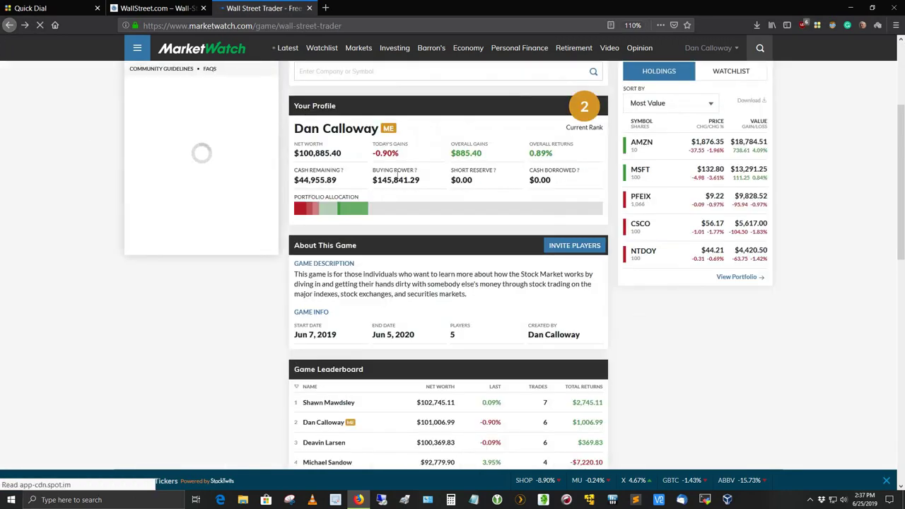
{"action": "scroll", "coordinate": [382, 191], "scroll_direction": "up", "scroll_amount": 3}
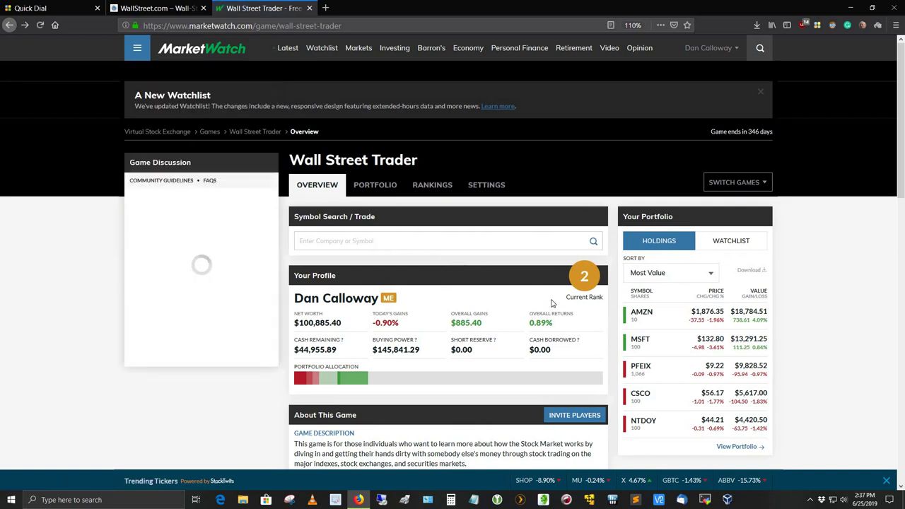
{"action": "scroll", "coordinate": [569, 367], "scroll_direction": "down", "scroll_amount": 2}
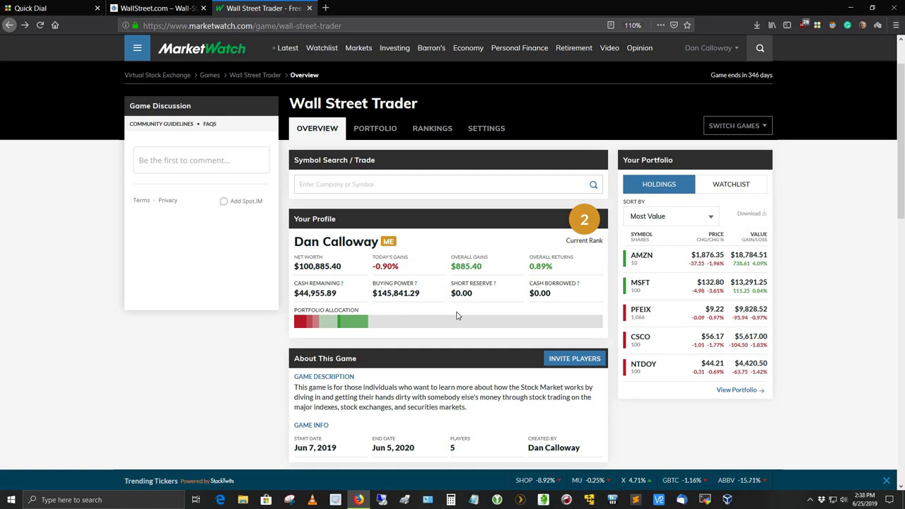
{"action": "mouse_move", "coordinate": [555, 330]}
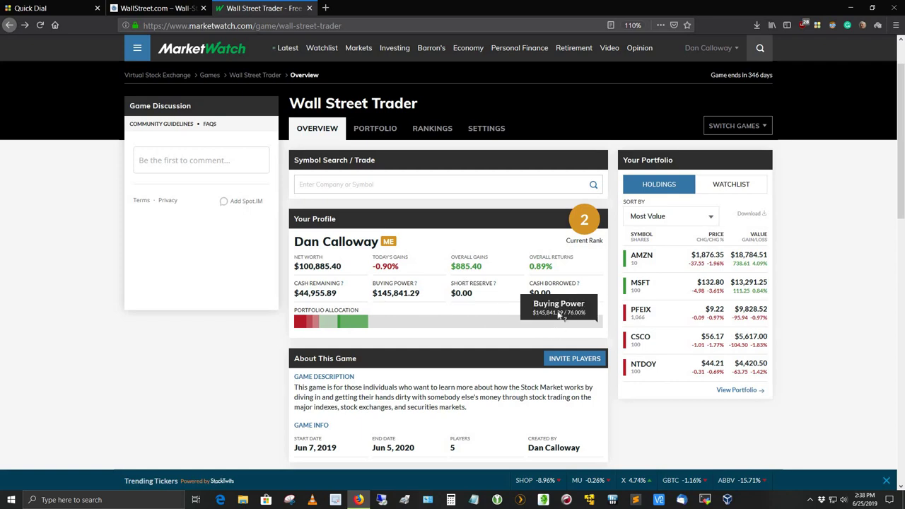
{"action": "scroll", "coordinate": [569, 254], "scroll_direction": "down", "scroll_amount": 5}
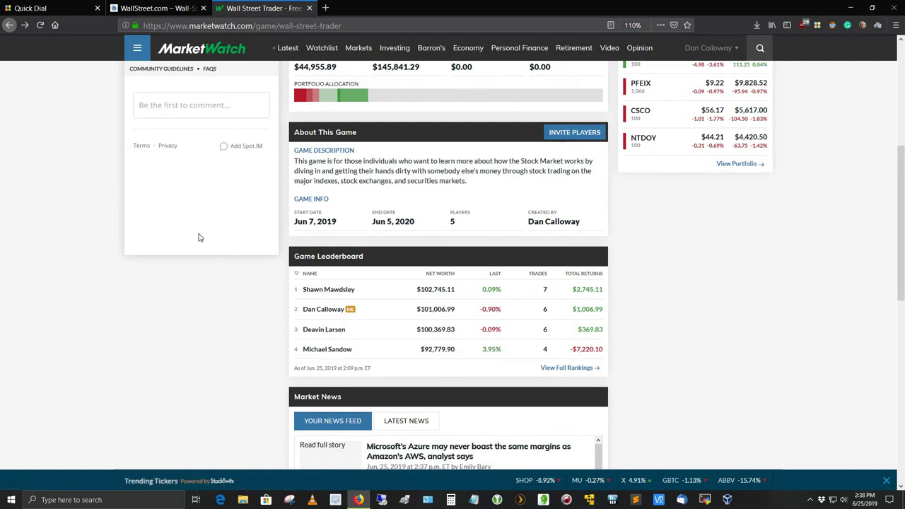
{"action": "scroll", "coordinate": [162, 229], "scroll_direction": "up", "scroll_amount": 3}
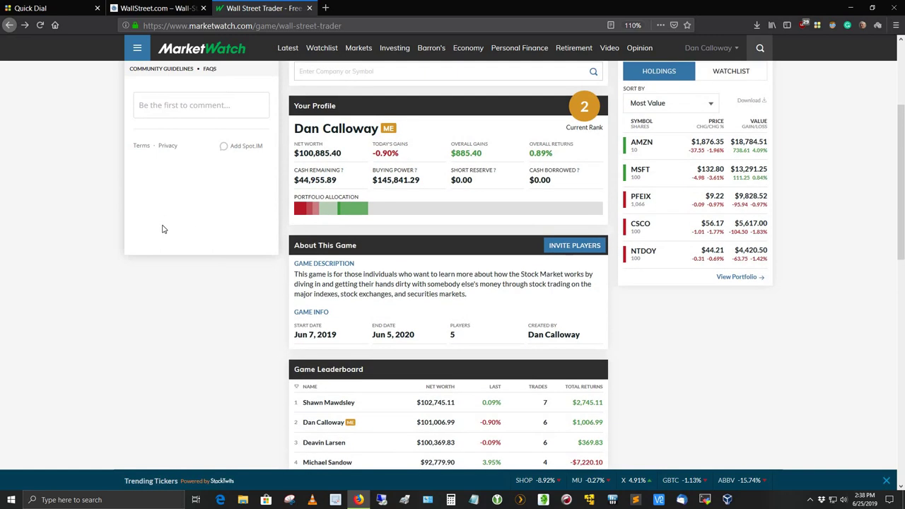